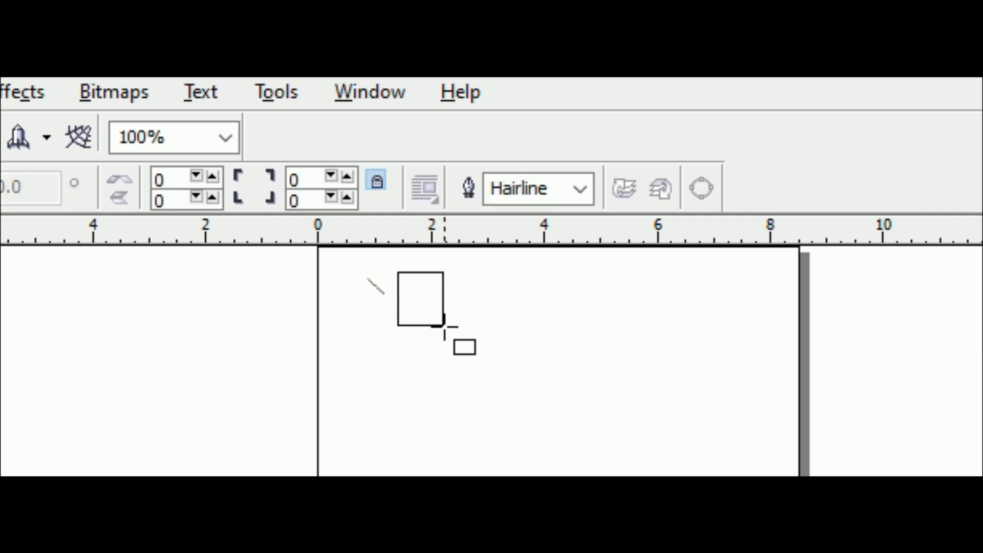
Draw a horizontal freehand line about 2.8 inches long across the middle of the rectangle.
key(F5)
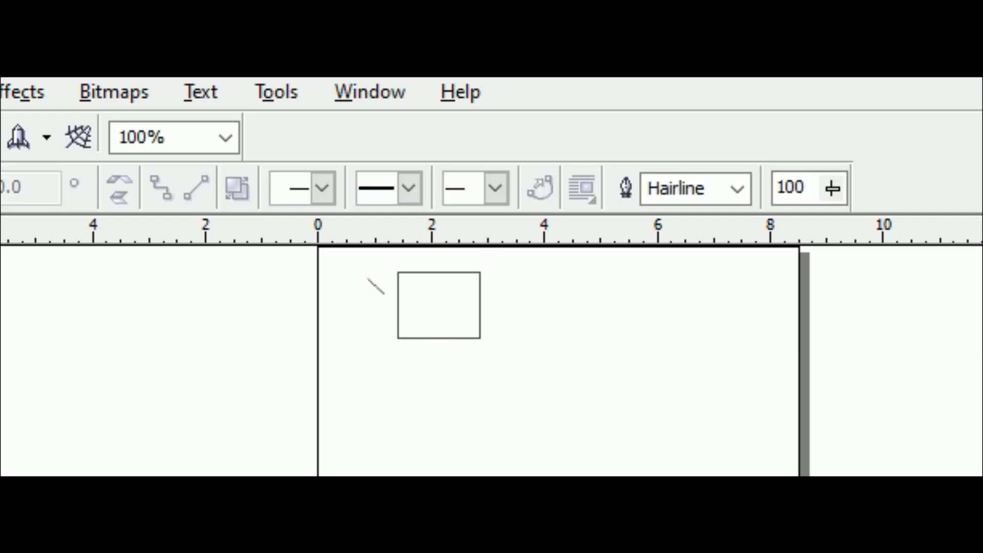
click(370, 305)
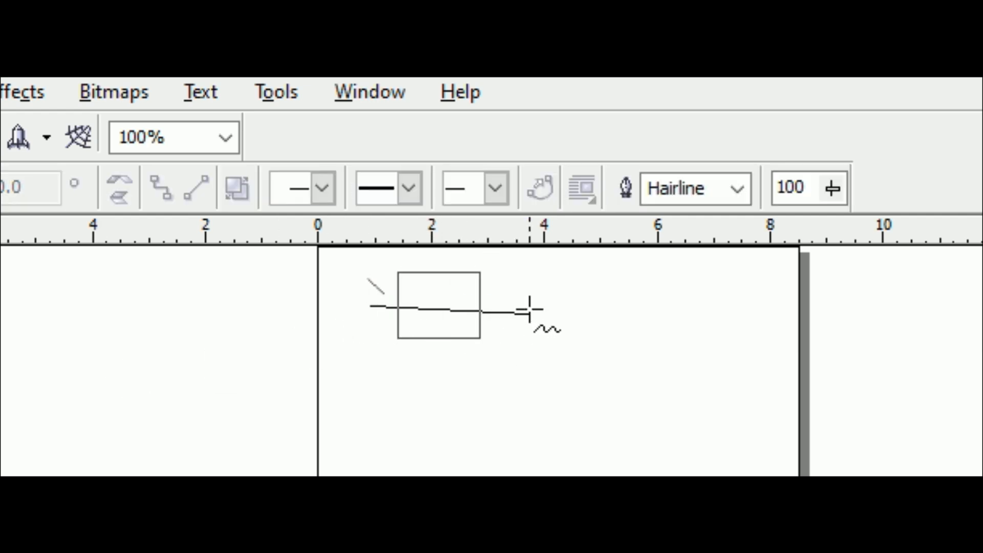
click(529, 305)
Convert the horizontal line to a curve, bow its middle upward and lower both of its end nodes.
key(F10)
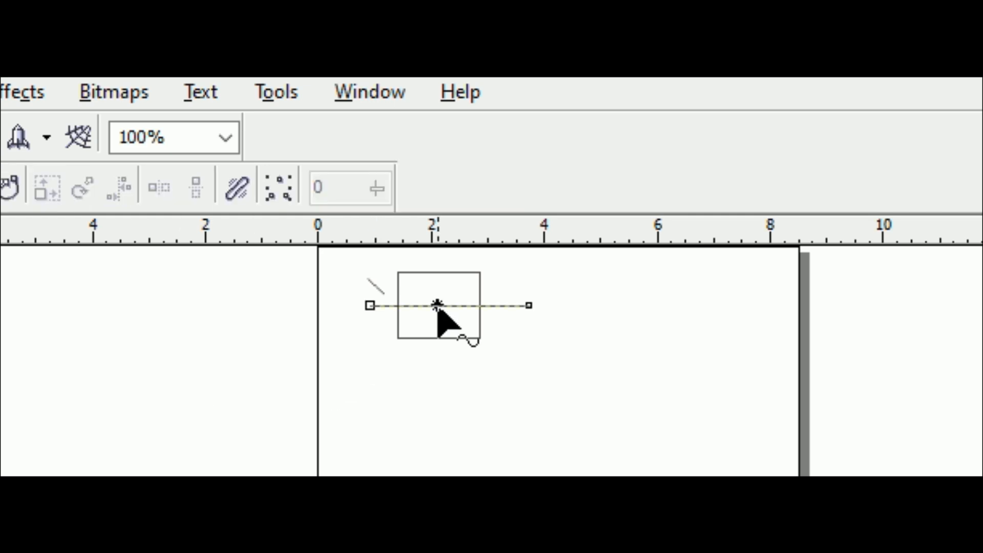
click(437, 305)
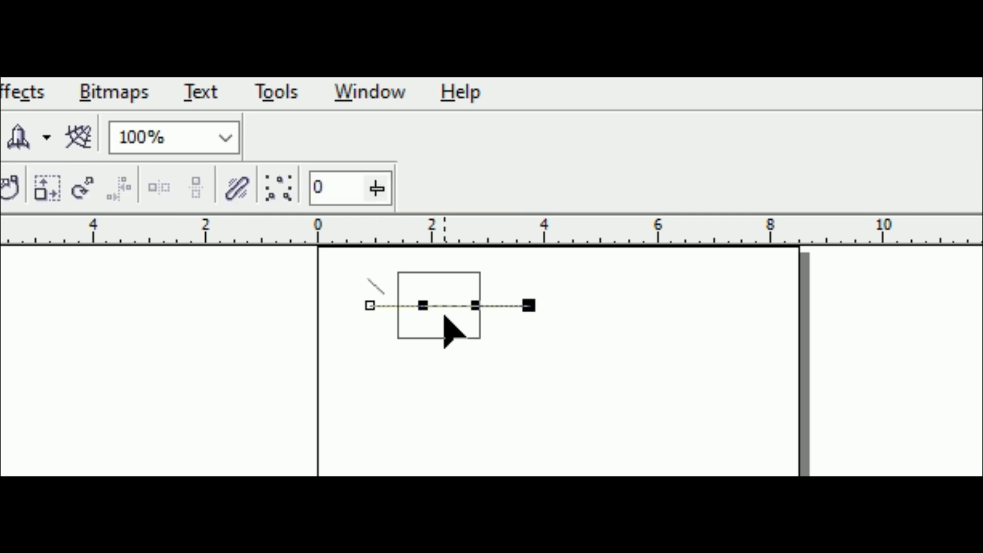
click(447, 300)
drag(447, 307, 447, 281)
drag(369, 305, 367, 354)
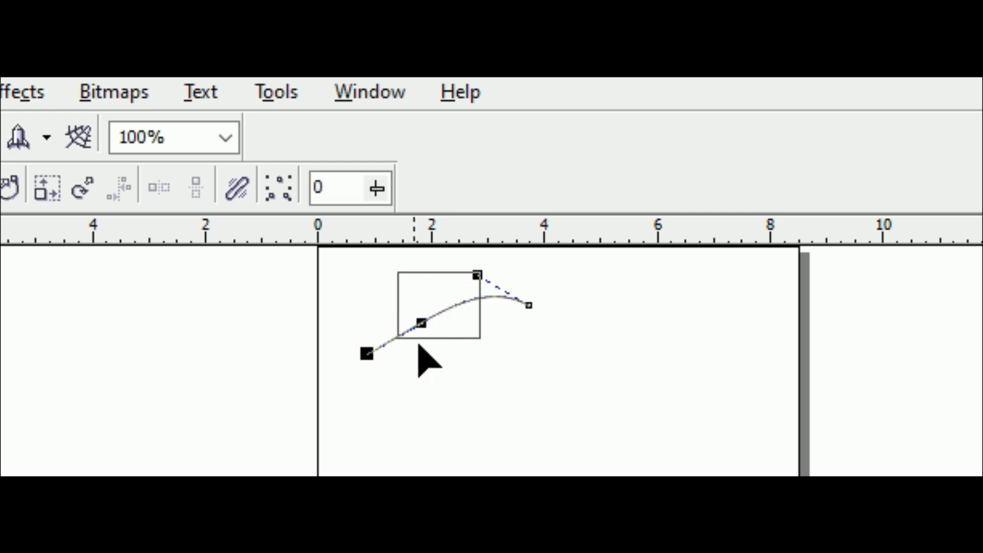
drag(529, 305, 526, 350)
Select the rectangle together with the curve and place a duplicate of the pair to the right.
key(space)
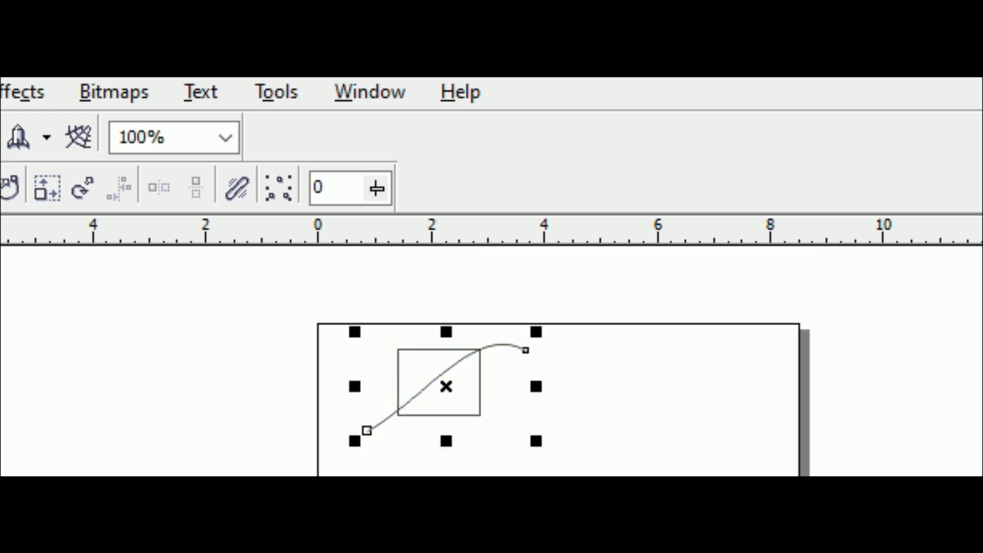
drag(250, 297, 717, 478)
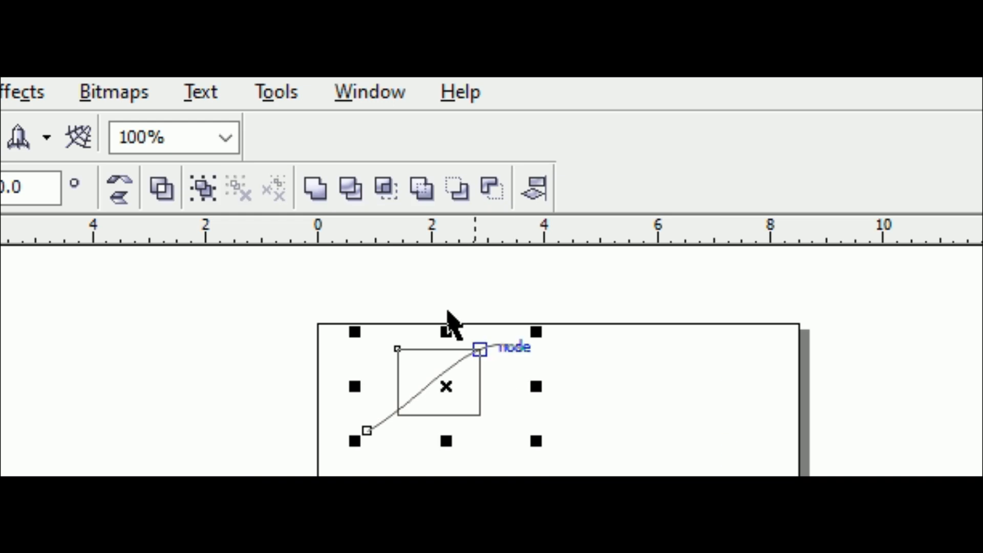
scroll(439, 307, down, 2)
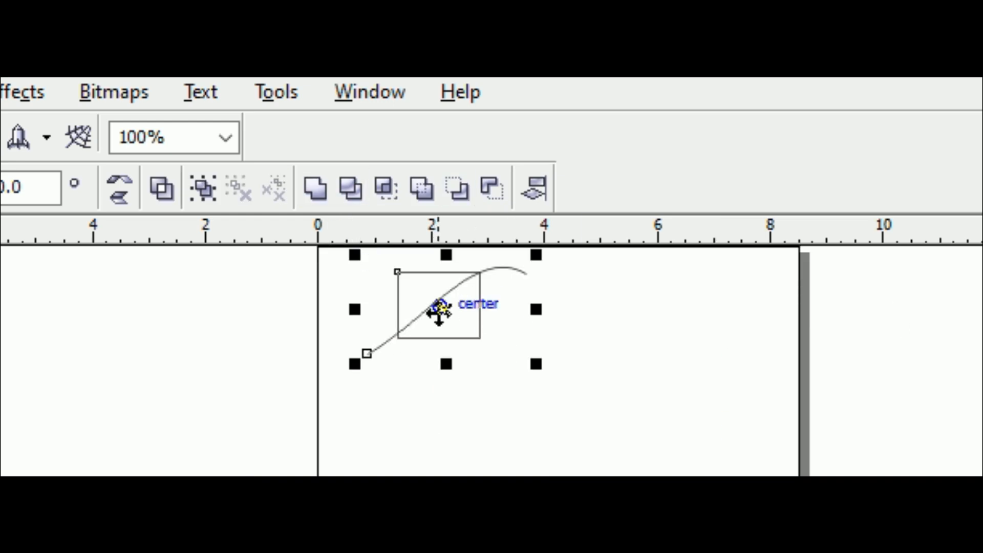
drag(444, 315, 591, 326)
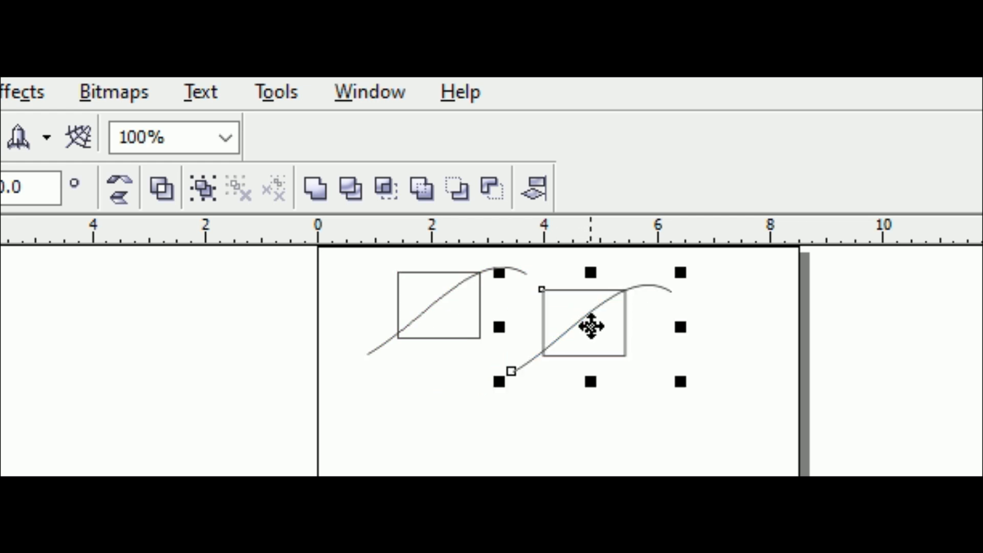
Weld the duplicated rectangle and curve, and move the welded shape slightly farther right.
click(317, 188)
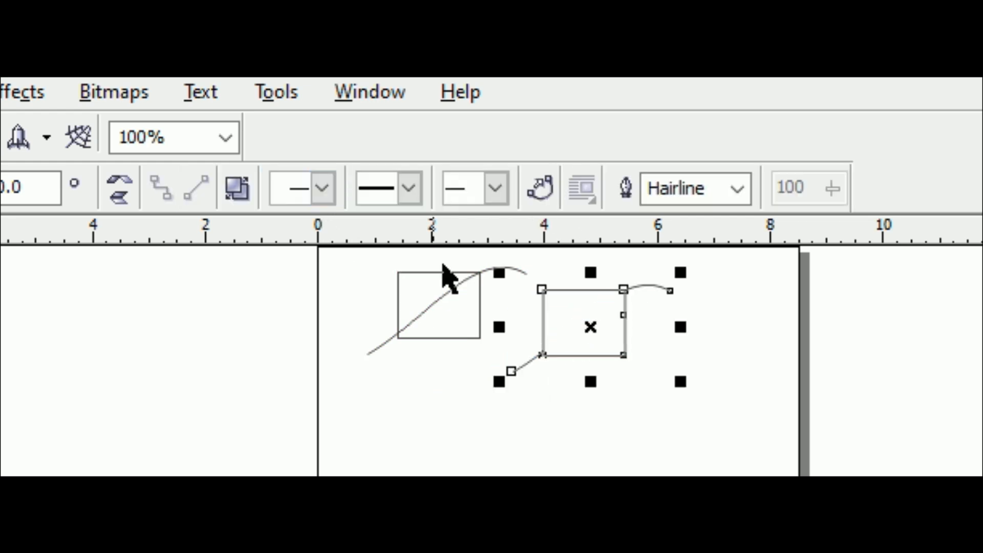
click(613, 409)
drag(588, 330, 640, 336)
click(569, 445)
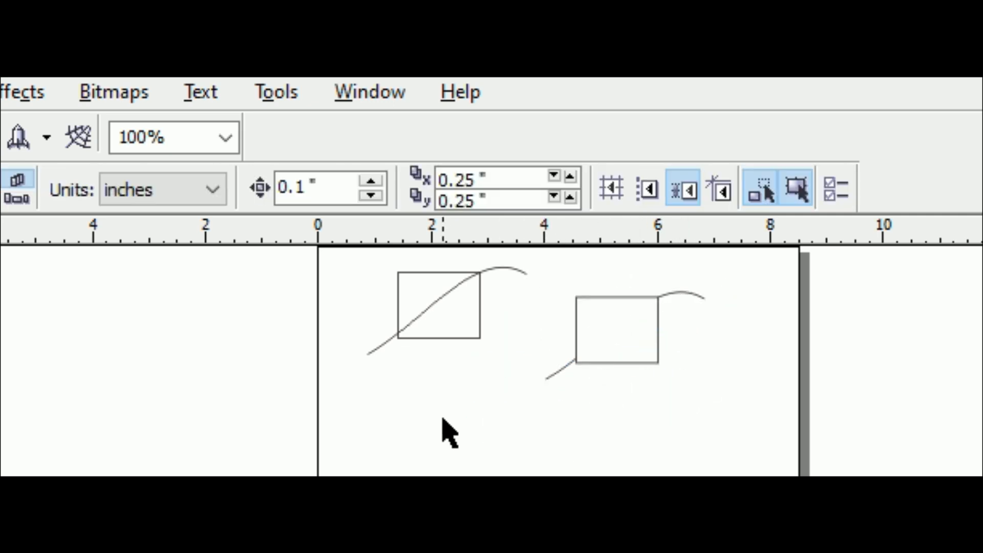
drag(347, 262, 542, 362)
drag(446, 316, 489, 380)
drag(606, 358, 600, 329)
key(ctrl+z)
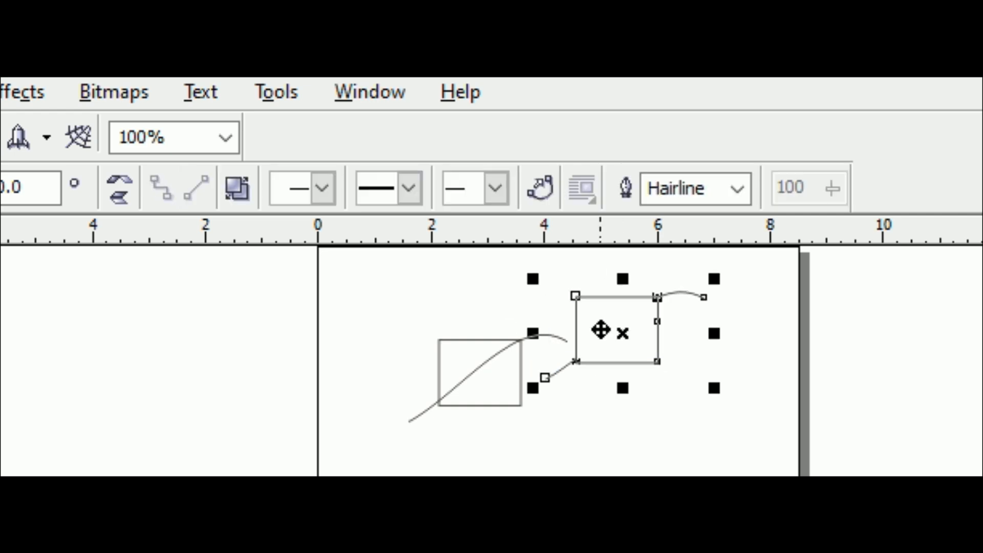
key(ctrl+z)
Move the welded shape directly below the original pair, and duplicate the original rectangle and curve to the right.
click(612, 333)
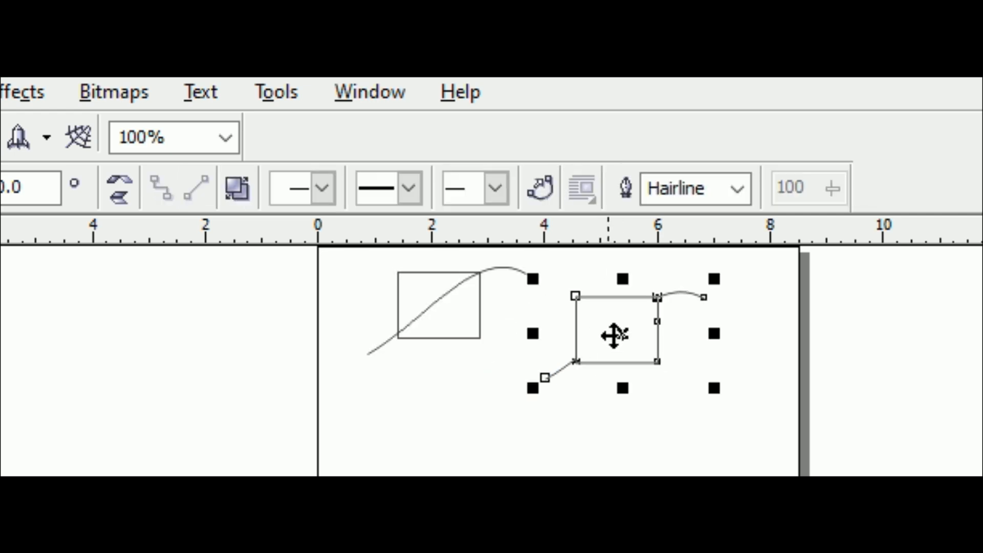
drag(619, 337, 445, 392)
drag(344, 257, 558, 357)
drag(463, 321, 584, 312)
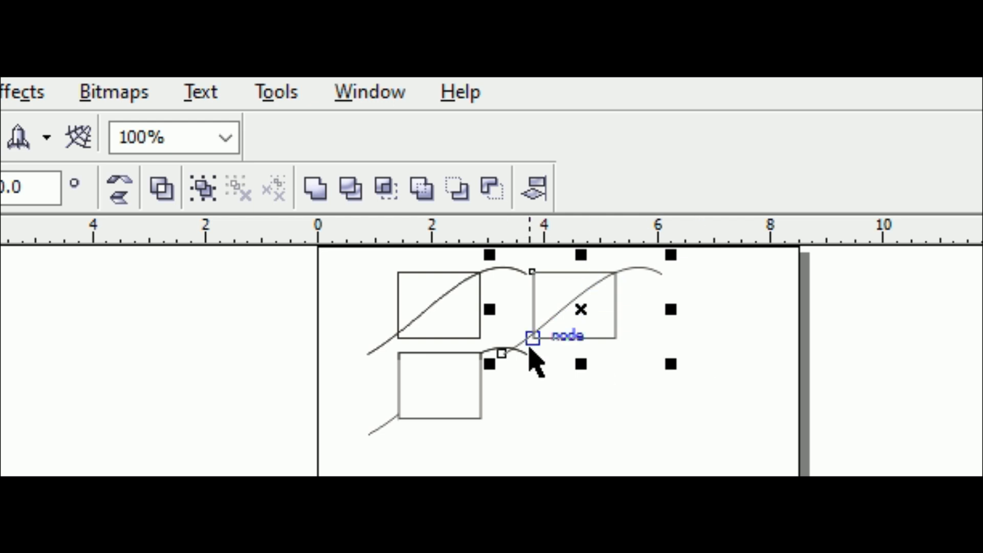
Trim the duplicated rectangle with its curve, and move the whole curve down off the rectangle.
click(360, 190)
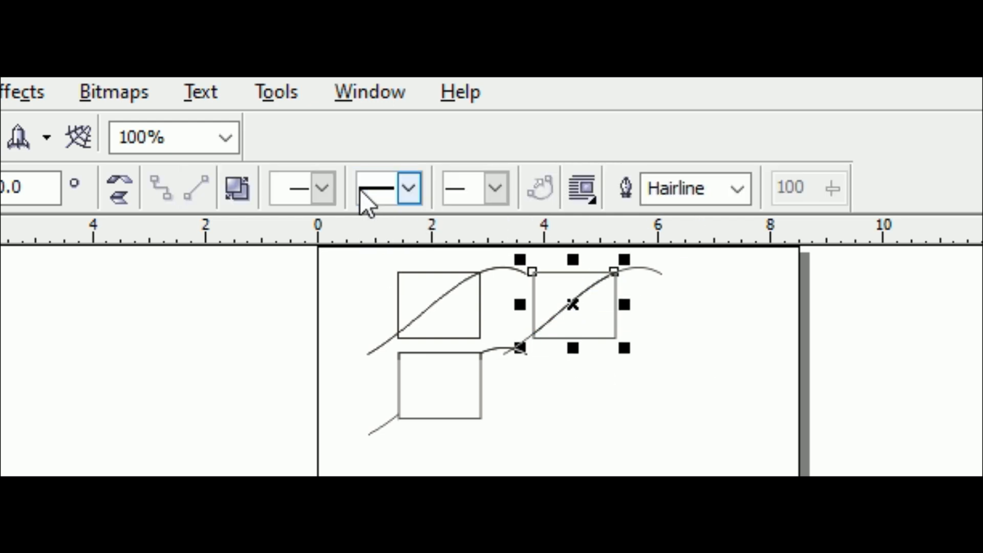
click(775, 330)
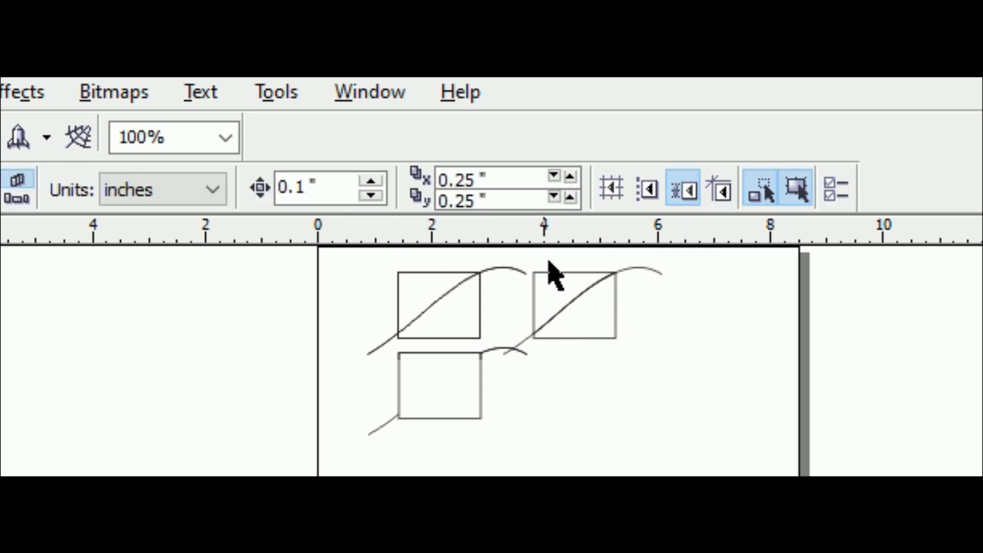
drag(655, 270, 693, 359)
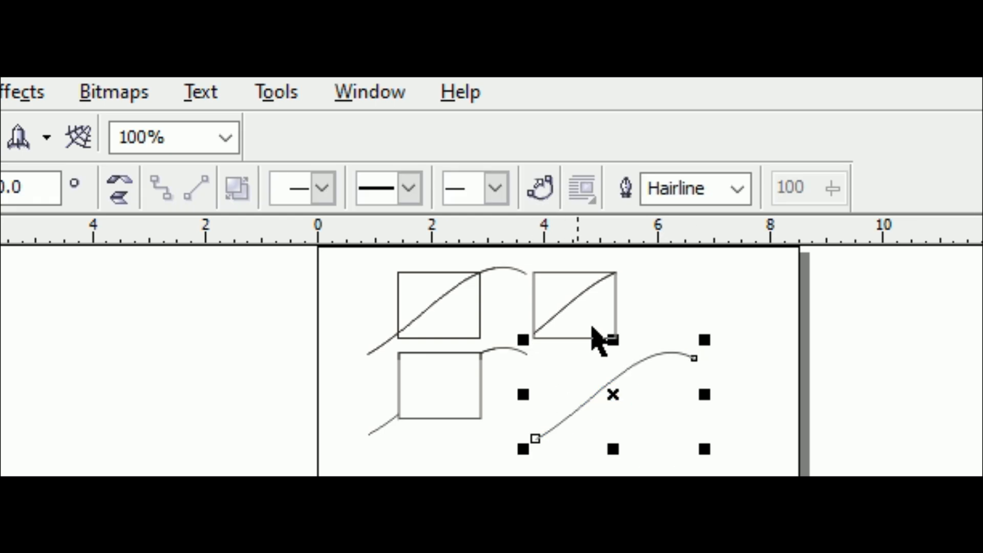
Break the trimmed rectangle apart and move its two pieces and the leftover curve below the welded shape.
click(591, 284)
click(646, 441)
click(538, 305)
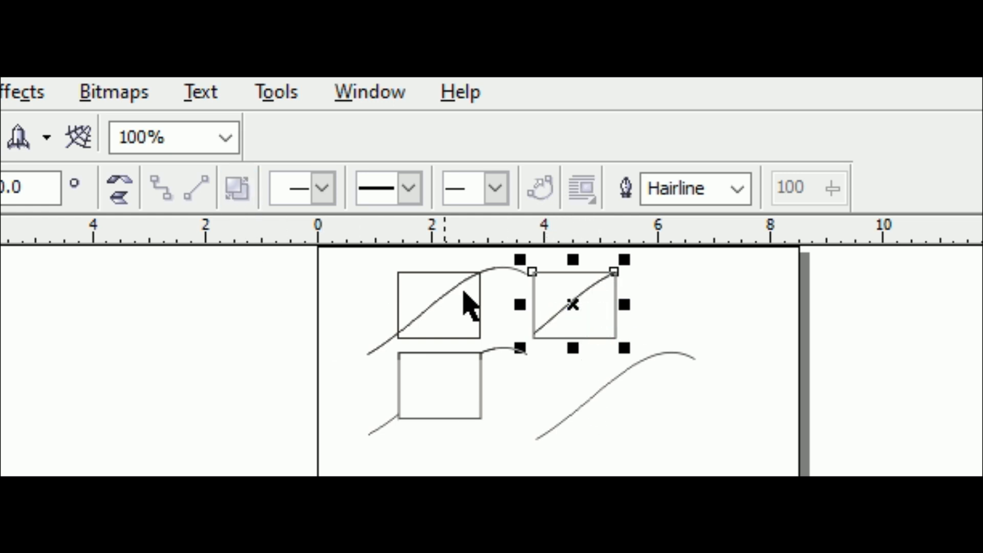
click(726, 306)
drag(614, 323, 448, 462)
click(571, 326)
drag(599, 345, 481, 505)
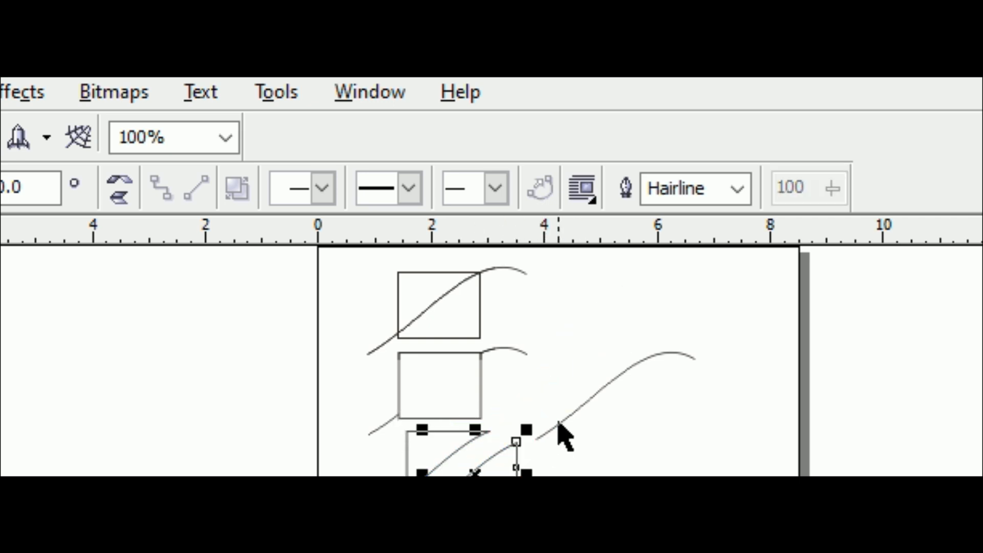
drag(558, 424, 474, 494)
drag(424, 542, 421, 544)
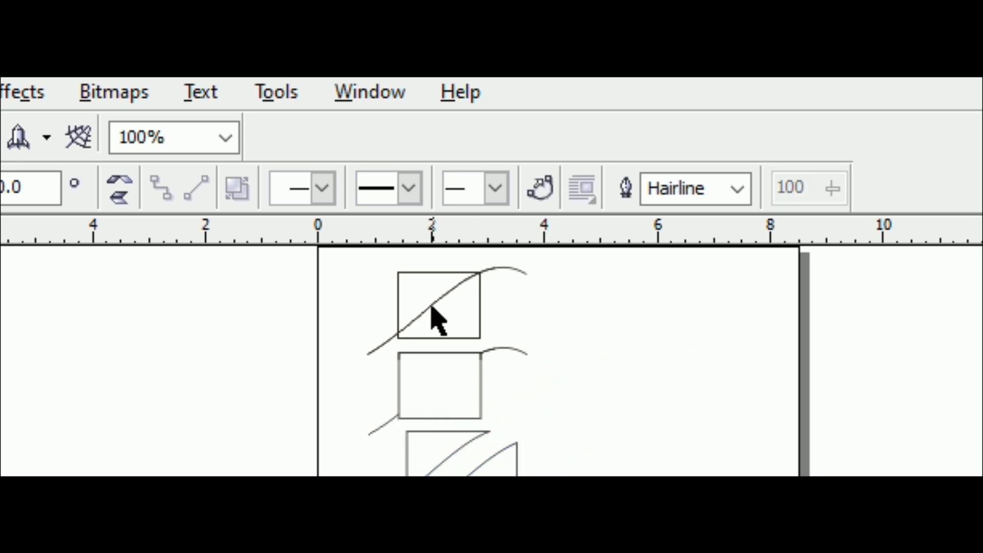
Place another duplicate of the original rectangle and curve in the free space to the right.
drag(347, 258, 601, 367)
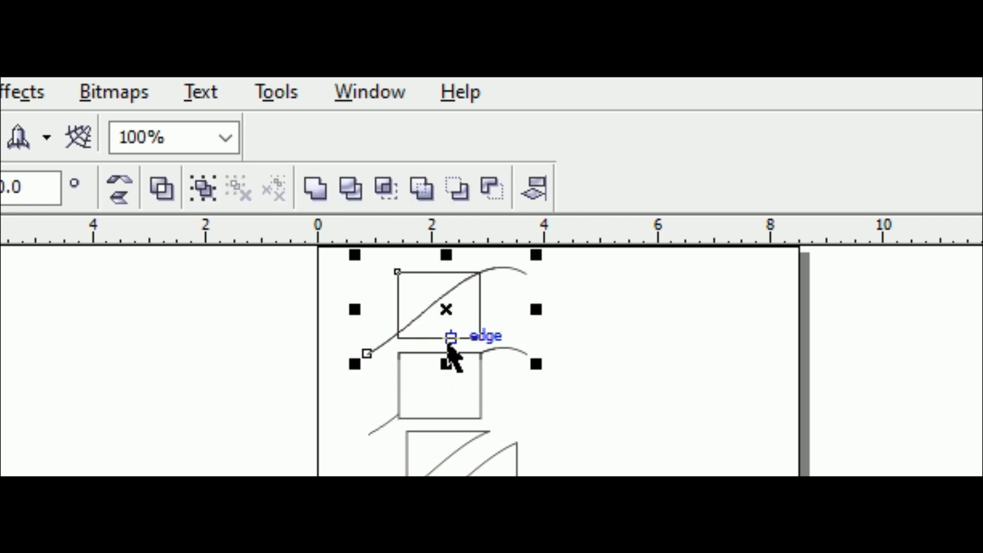
drag(448, 312, 617, 305)
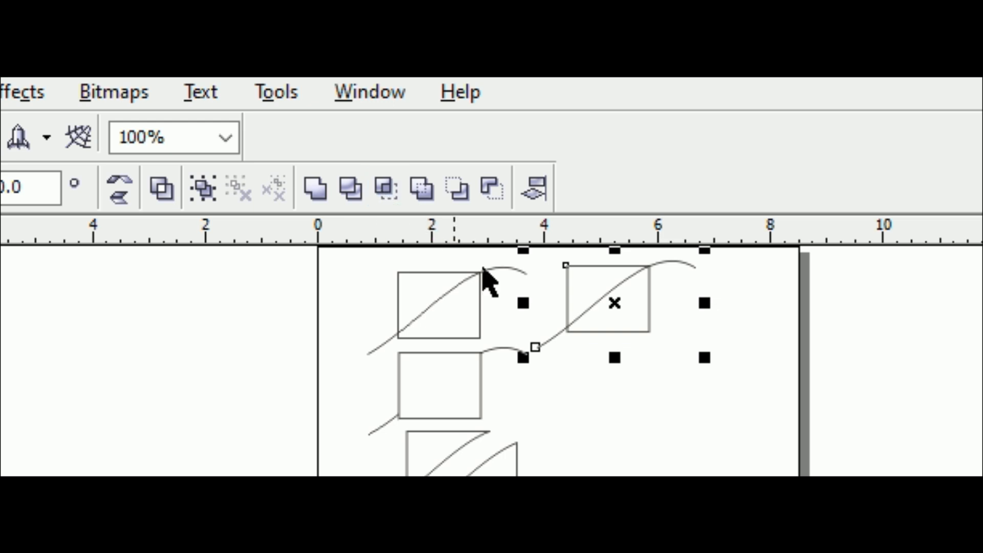
Intersect the new rectangle and curve copies, and move the full-length curve down and away from the rectangle.
click(386, 189)
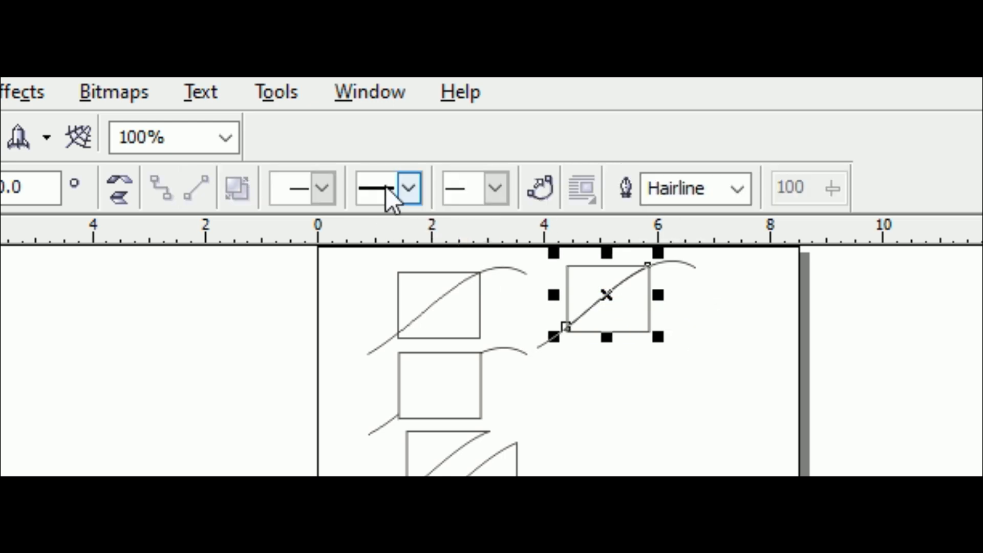
click(786, 348)
drag(545, 342, 623, 413)
Try moving the copied rectangle off the intersected curve segment, and undo the moves.
click(588, 311)
drag(588, 311, 602, 372)
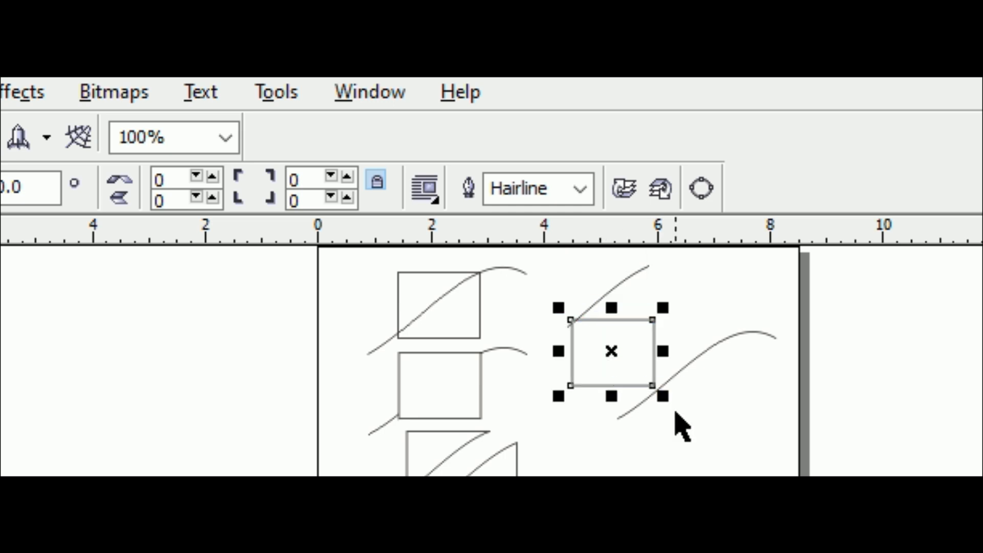
key(ctrl+z)
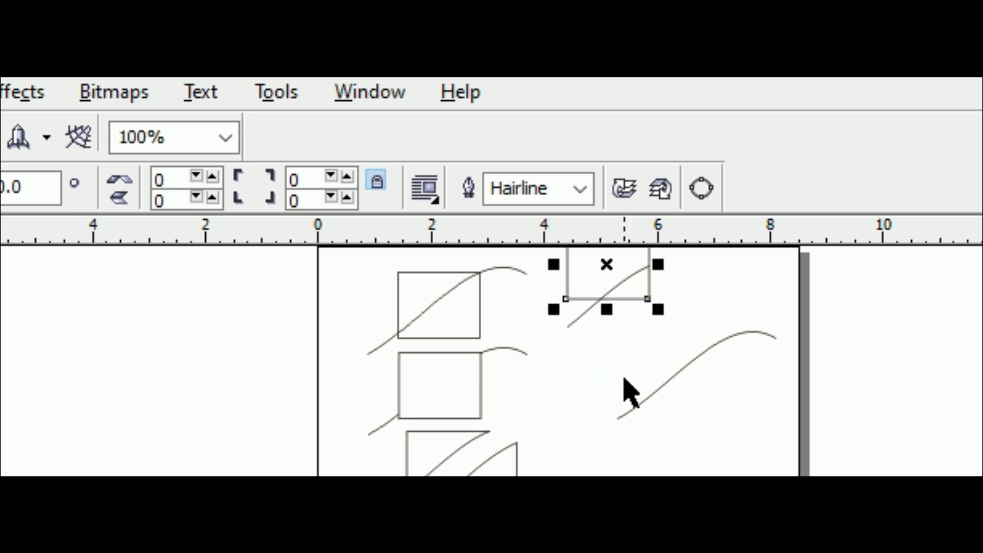
key(ctrl+z)
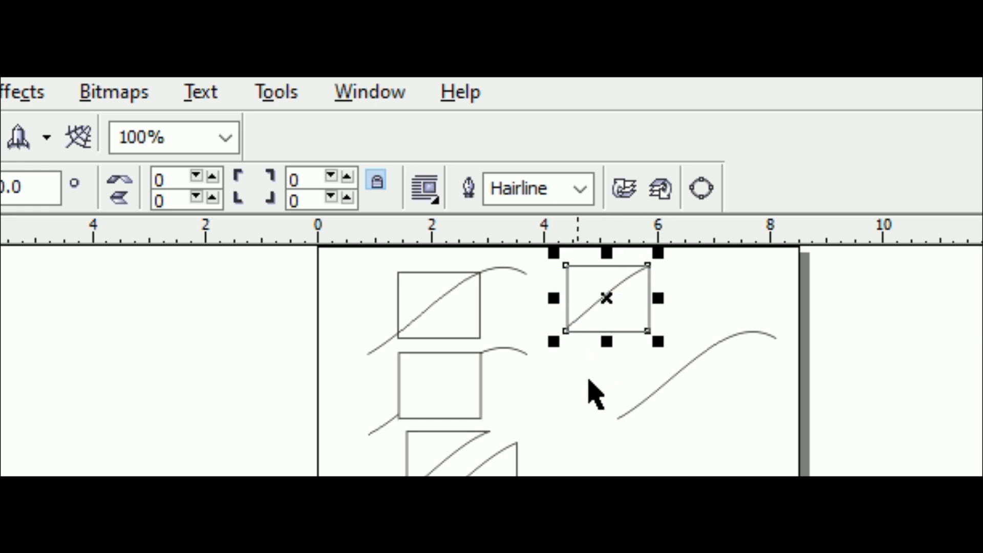
Delete the full-length curve that was moved away from the intersected rectangle.
click(640, 404)
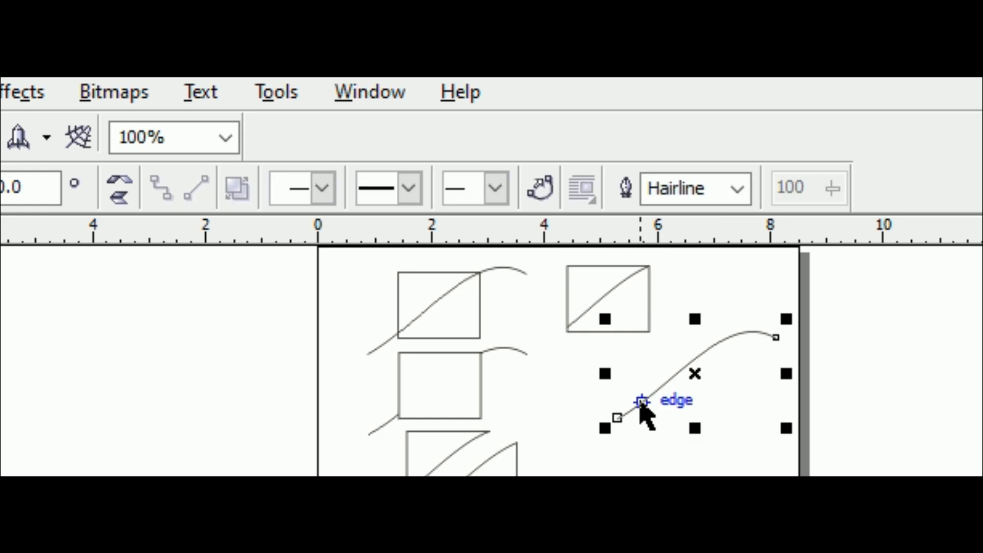
key(Delete)
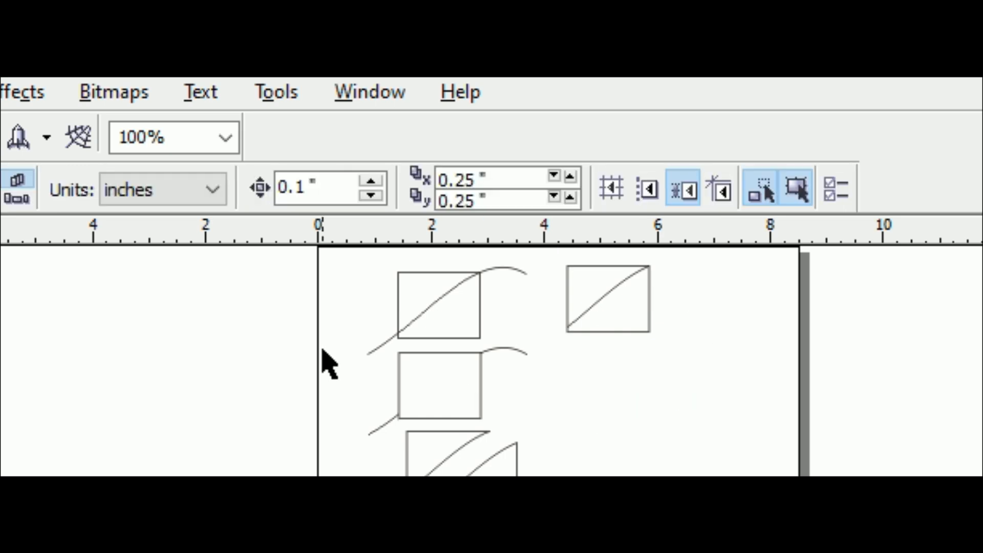
Draw a rectangle about 1.2 by 1 inch below the intersected one, and a circle about 1 inch wide overlapping its lower-right corner.
key(F6)
drag(553, 358, 622, 412)
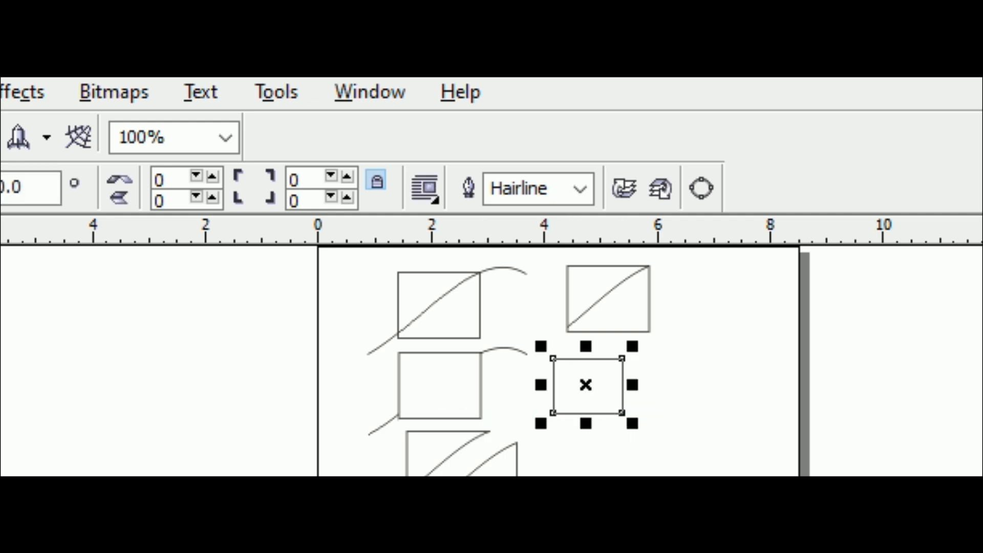
key(F7)
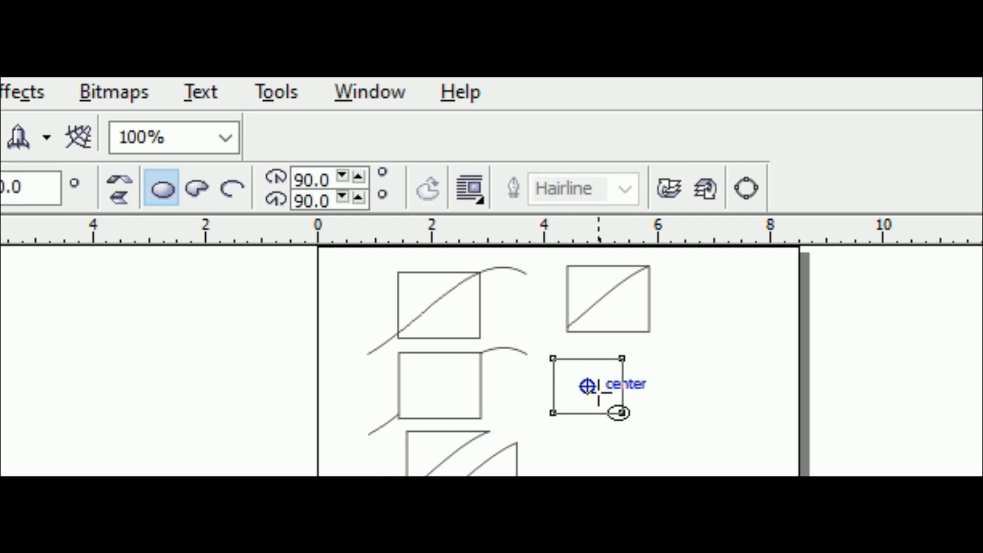
drag(620, 411, 642, 439)
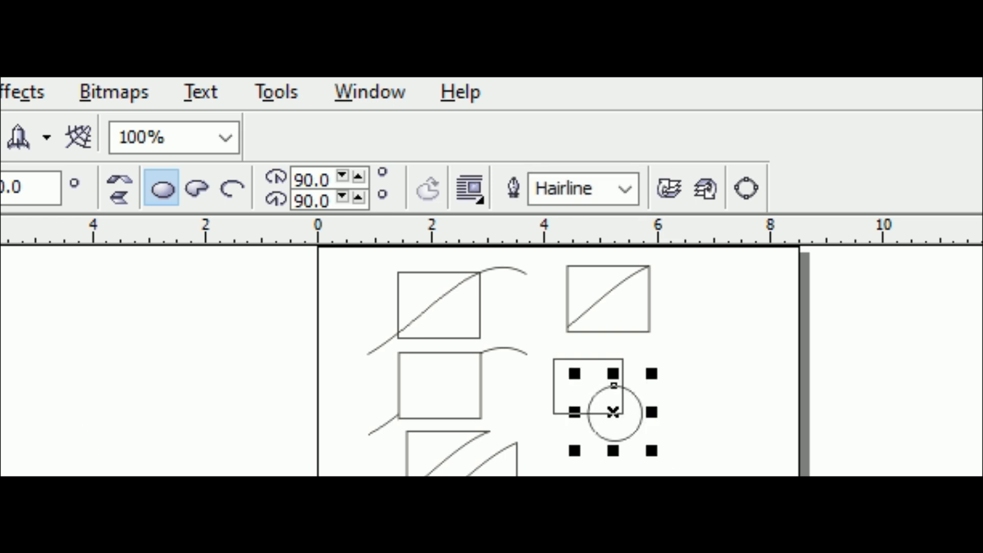
Intersect the new rectangle and circle, and move the overlap piece out to their upper right.
click(715, 396)
drag(752, 473, 533, 325)
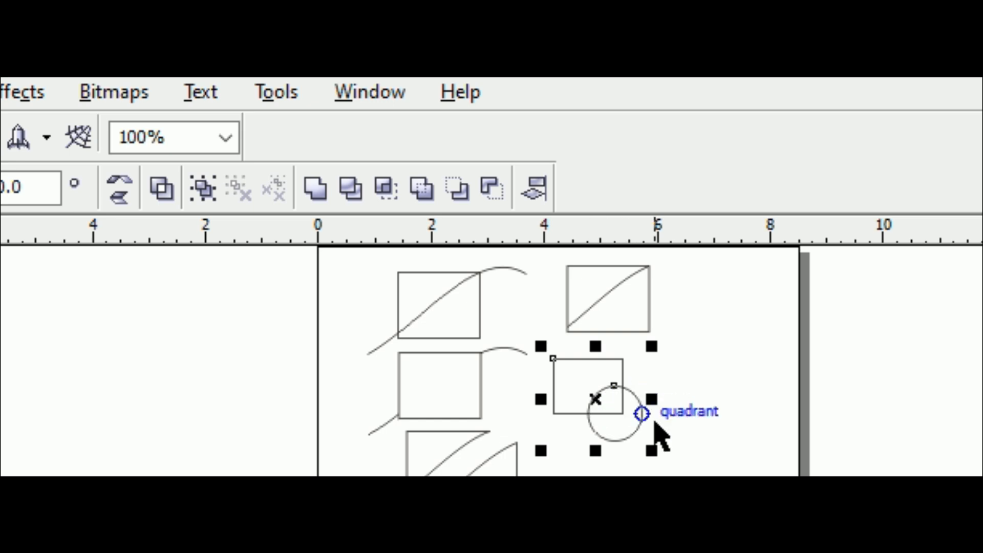
click(386, 188)
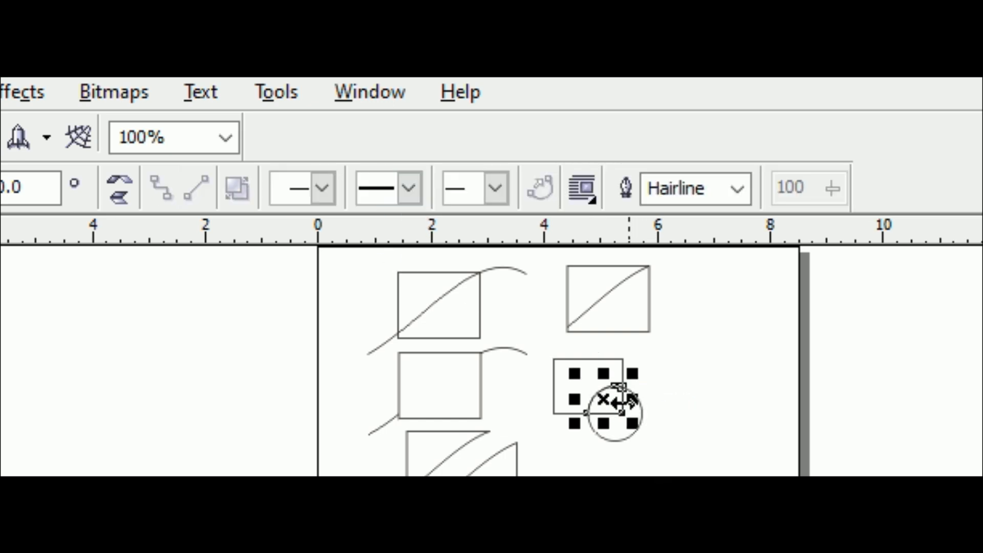
drag(616, 398, 686, 353)
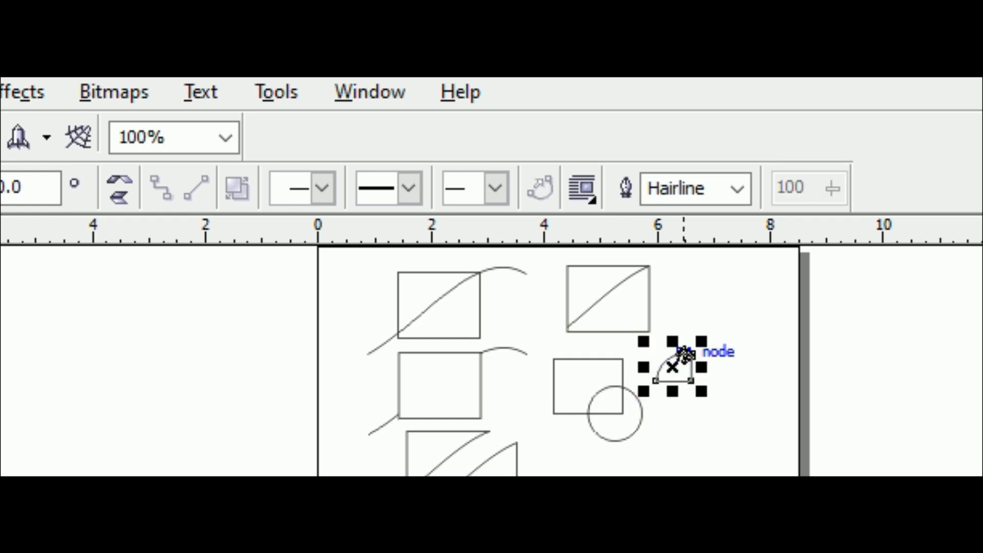
click(640, 472)
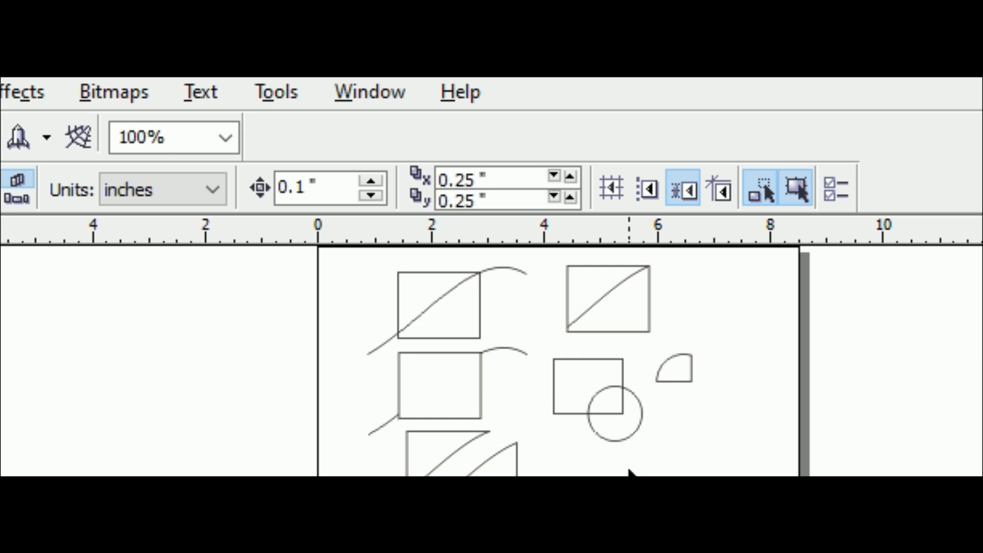
Delete the right-hand column of shapes, and duplicate the upper-left rectangle and curve to their right.
drag(773, 267, 527, 468)
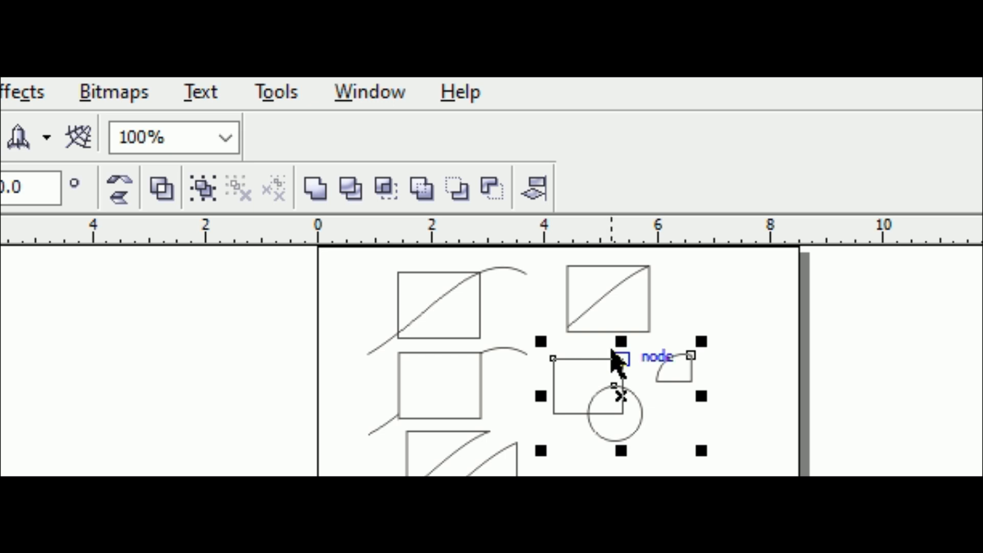
key(Delete)
drag(342, 247, 522, 359)
key(ctrl+d)
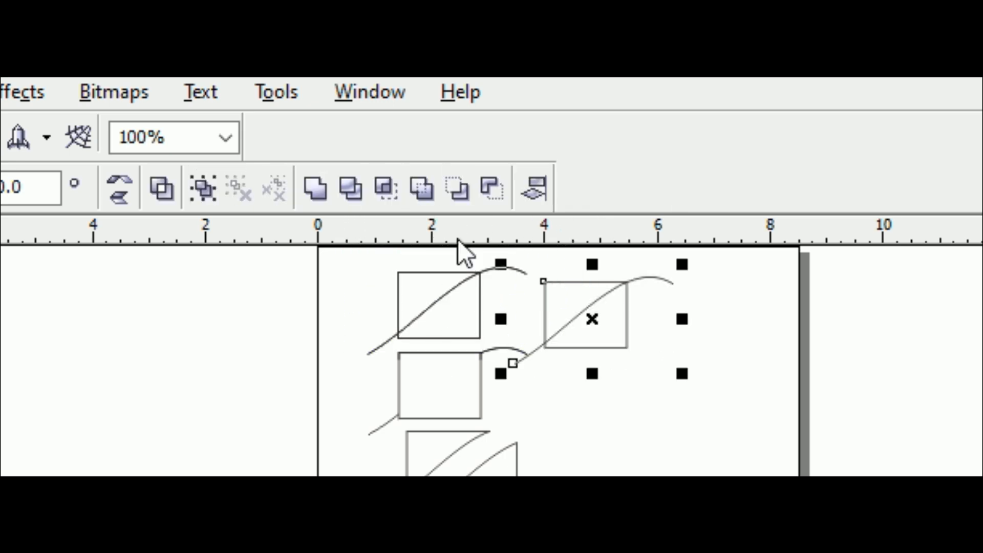
Simplify the duplicated rectangle and curve, and move the divided rectangle down off the curve.
click(428, 189)
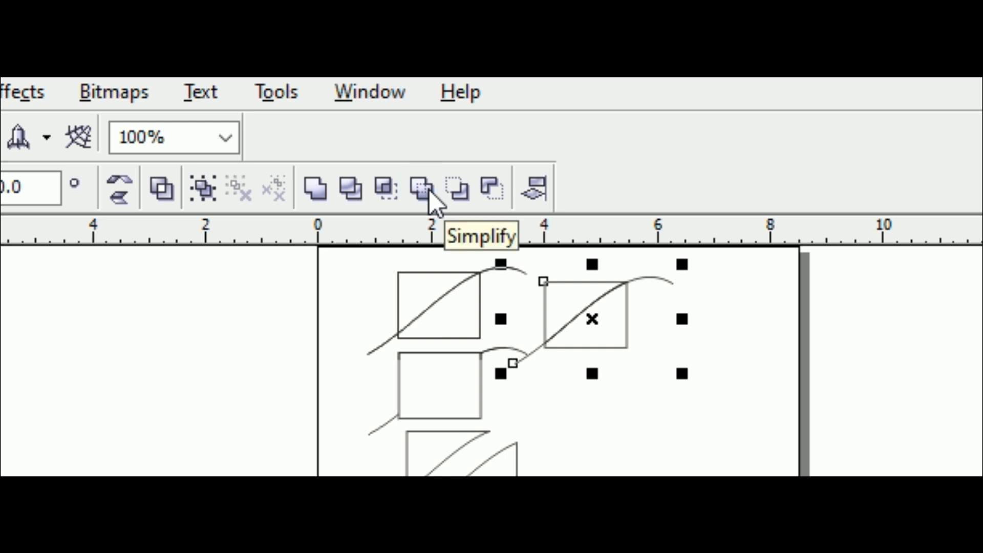
click(631, 399)
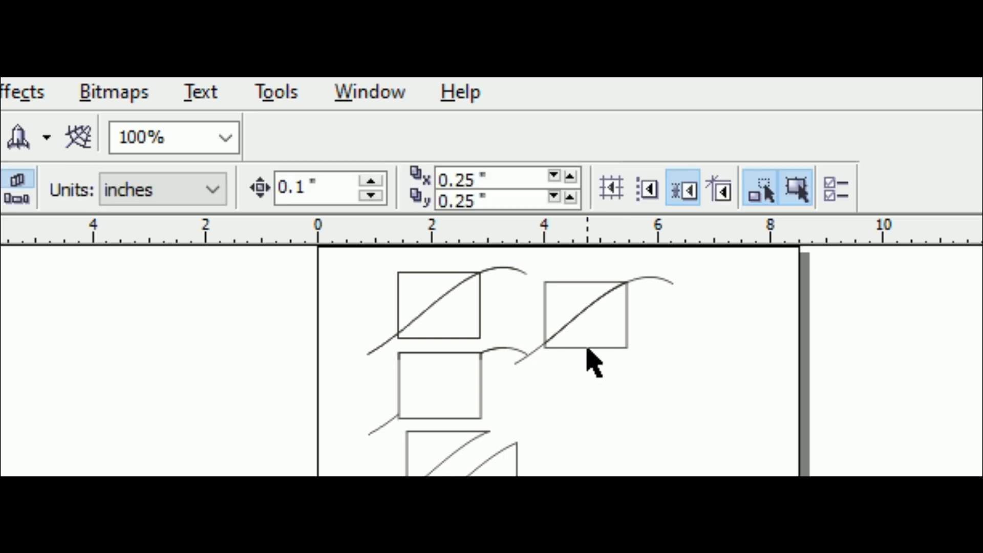
drag(588, 349, 609, 419)
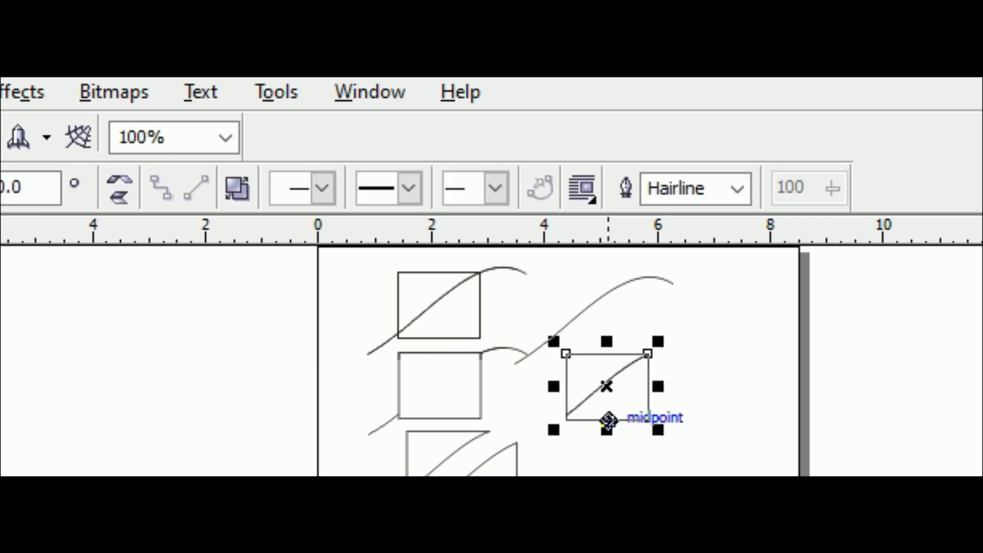
click(289, 412)
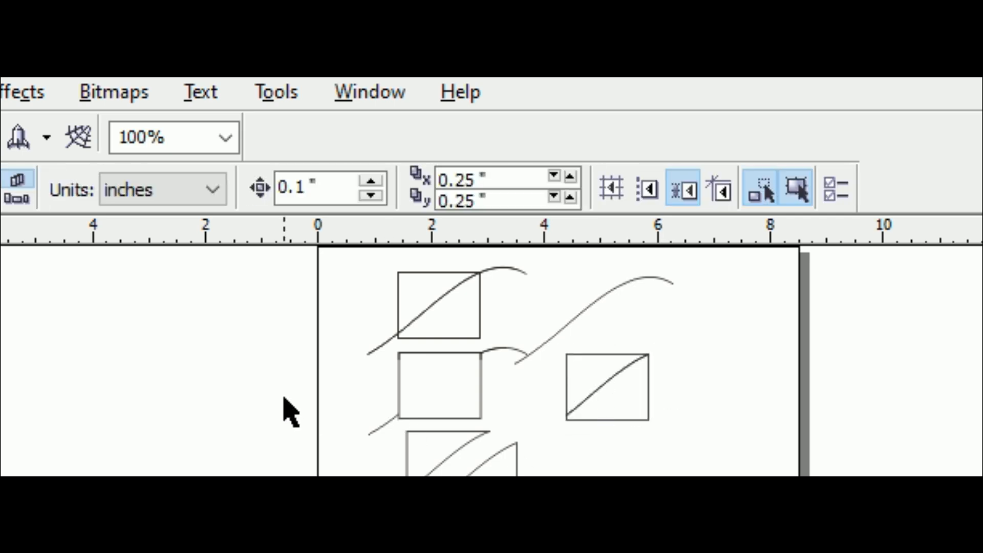
Break the divided rectangle apart along the curve, and fill its upper-left part green and its lower-right part orange.
click(607, 404)
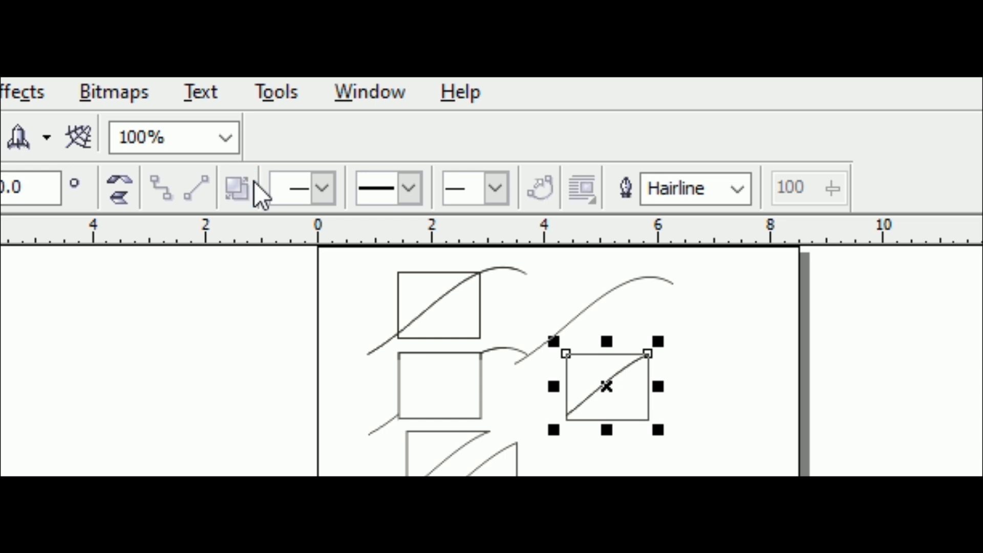
click(752, 380)
click(533, 350)
click(568, 360)
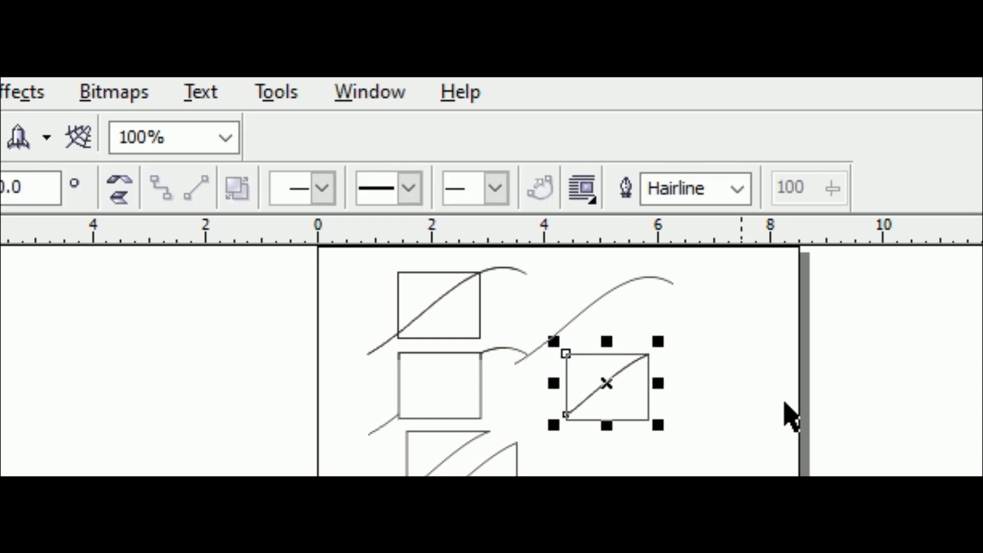
click(598, 417)
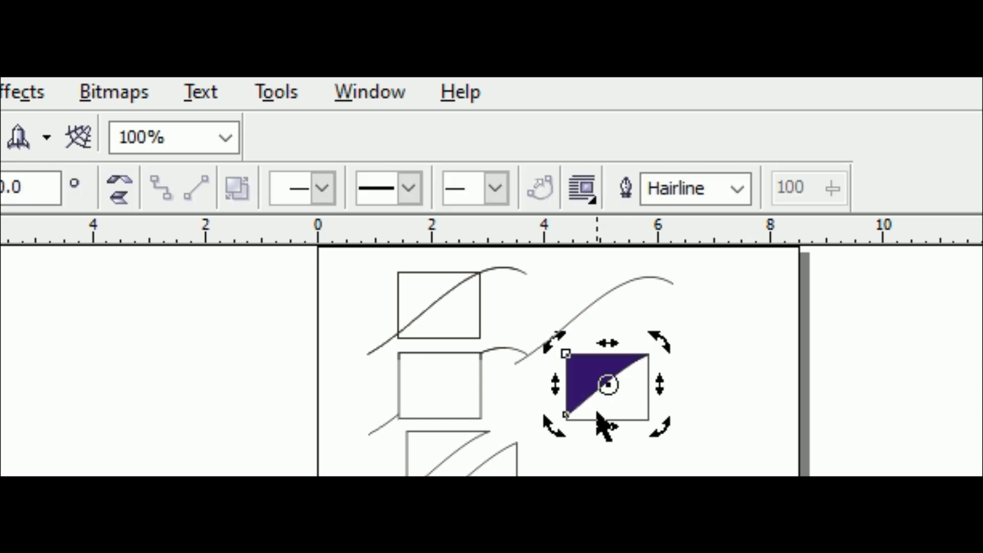
click(629, 419)
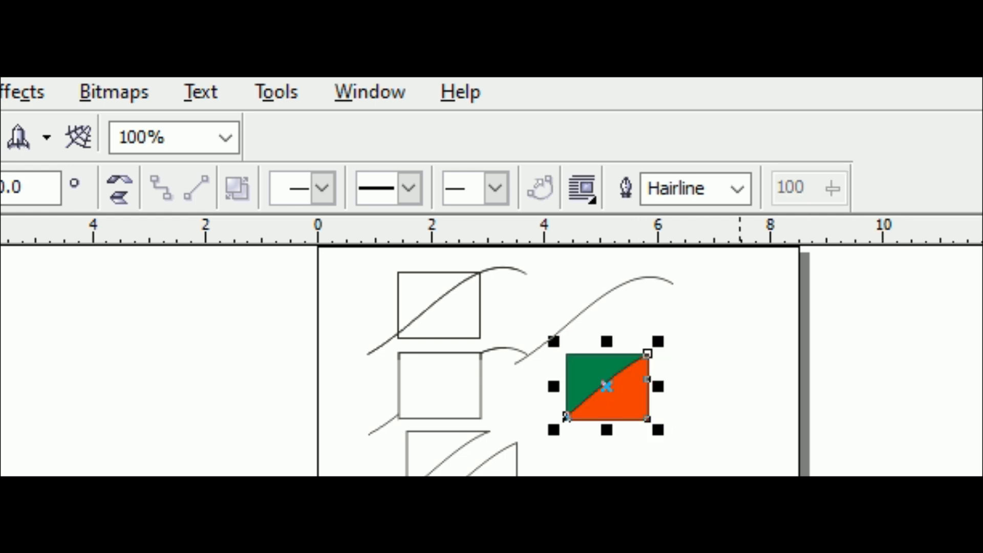
click(574, 454)
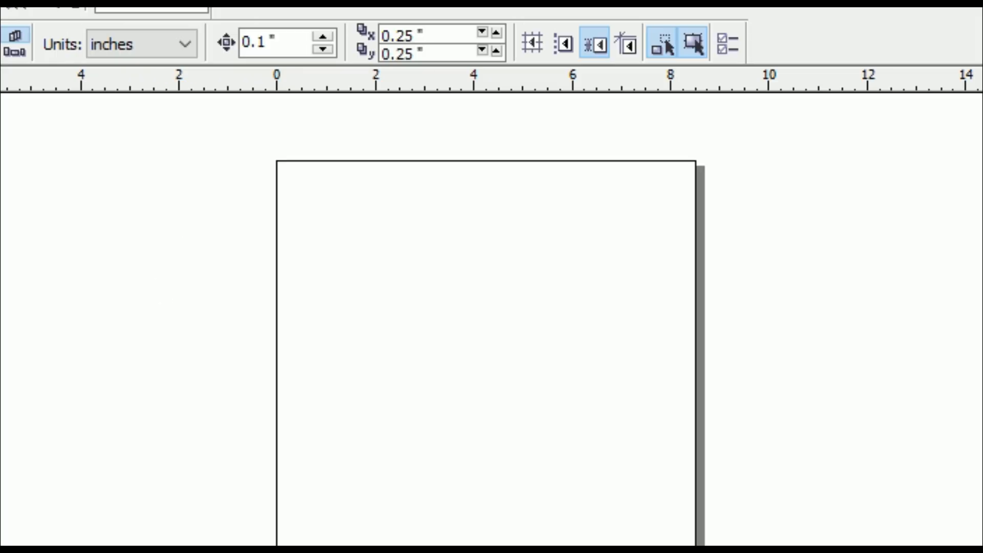
Draw a square about 1.6 inches wide on the blank page, and a circle about 1.8 inches wide overlapping its lower-right corner.
key(F6)
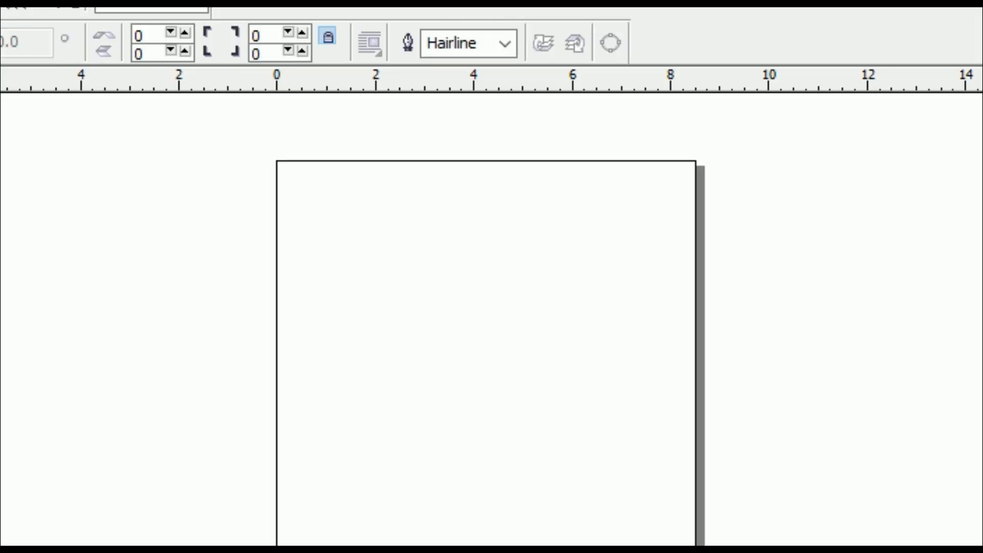
drag(323, 233, 403, 312)
key(F7)
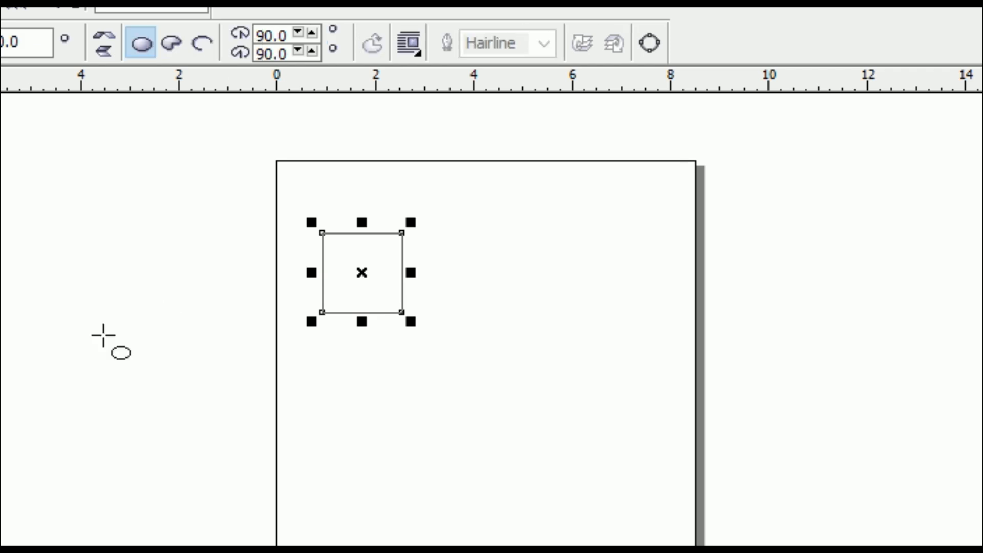
drag(362, 272, 452, 360)
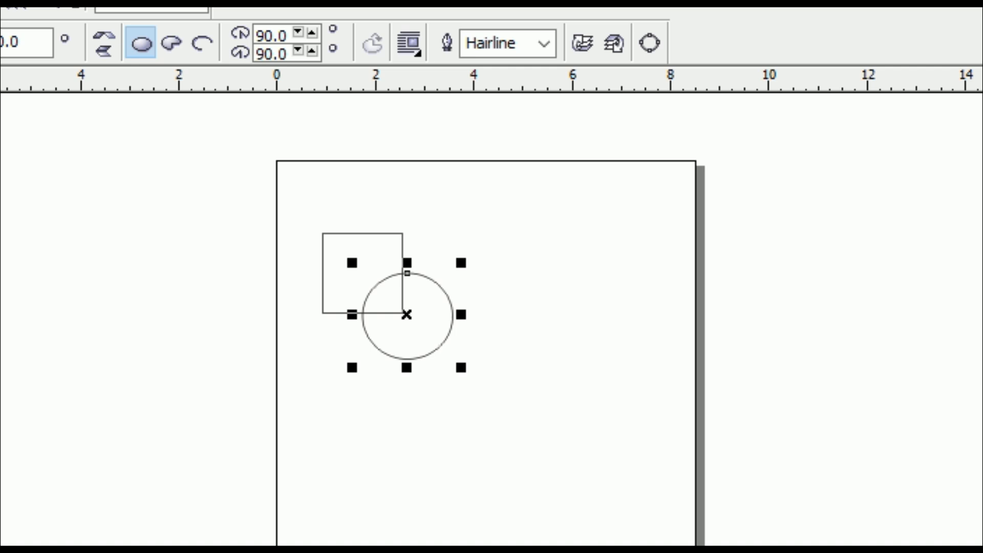
Copy the overlapping square and circle about 3 inches to the right of the originals.
click(148, 201)
drag(511, 386, 510, 385)
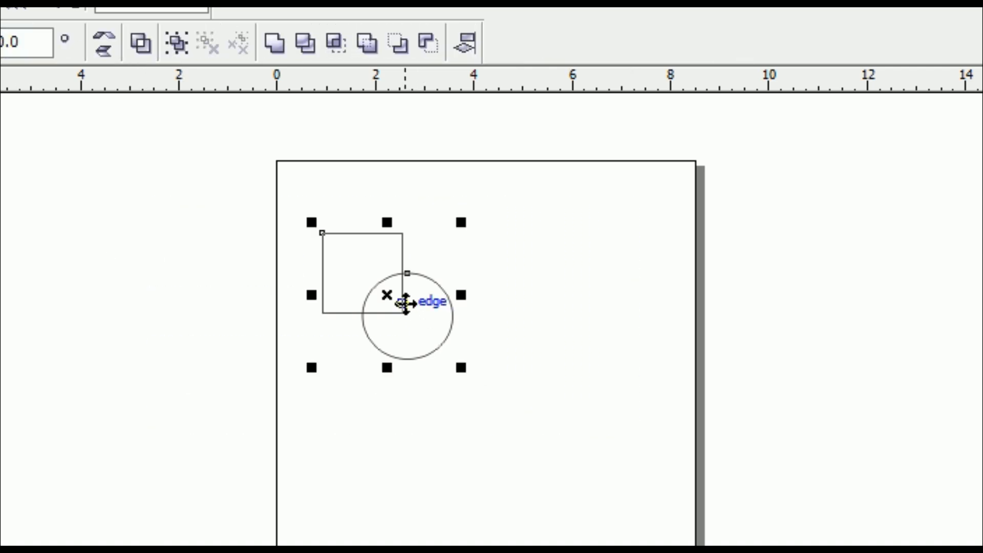
drag(385, 292, 536, 289)
Apply Front Minus Back to the original square and circle to cut the square out of the circle.
click(237, 195)
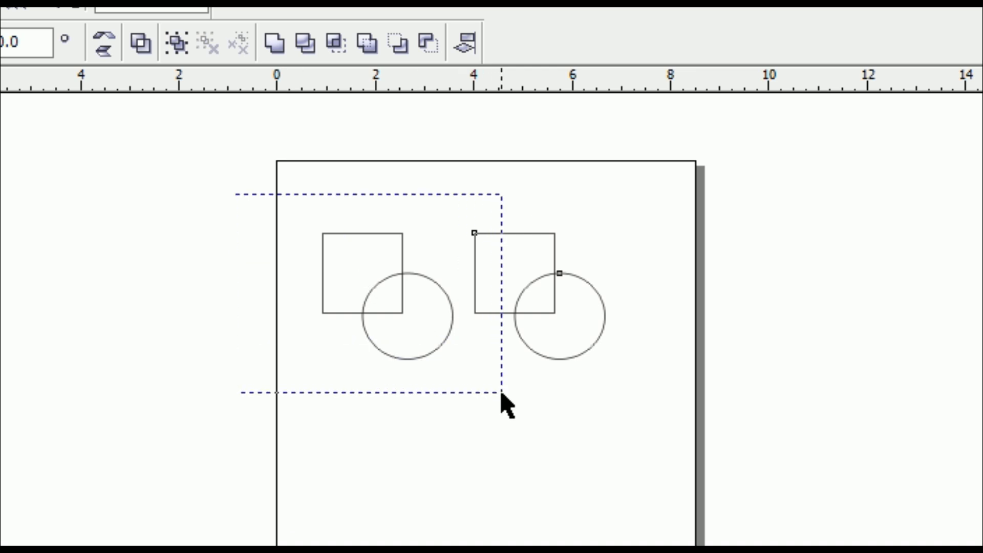
drag(501, 393, 501, 392)
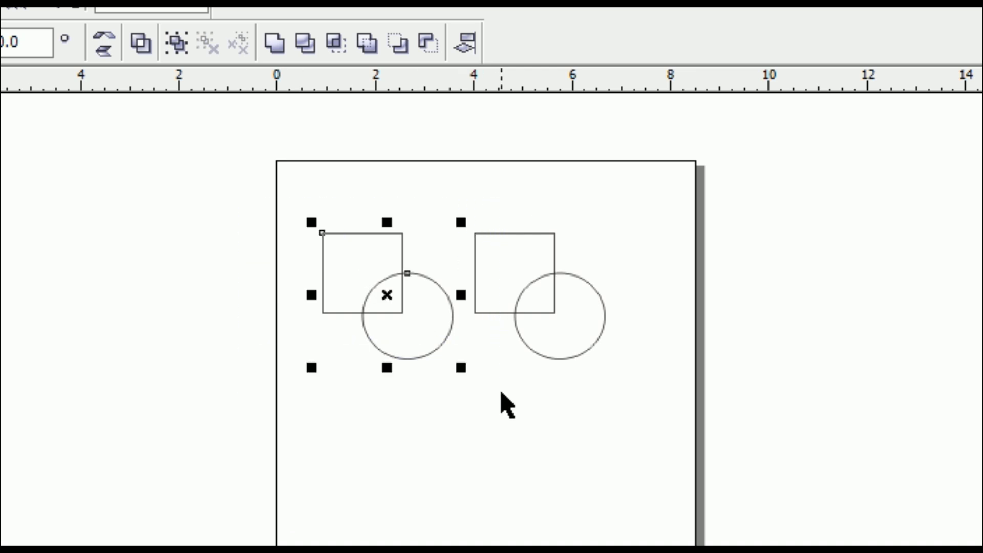
click(401, 49)
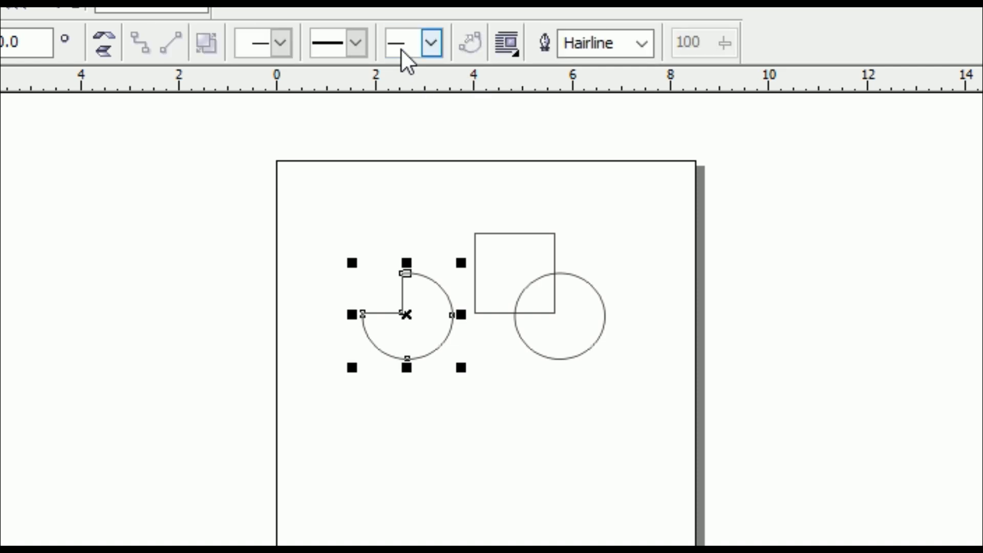
Apply Back Minus Front to the copied square and circle to cut the circle out of the square.
drag(745, 174, 463, 407)
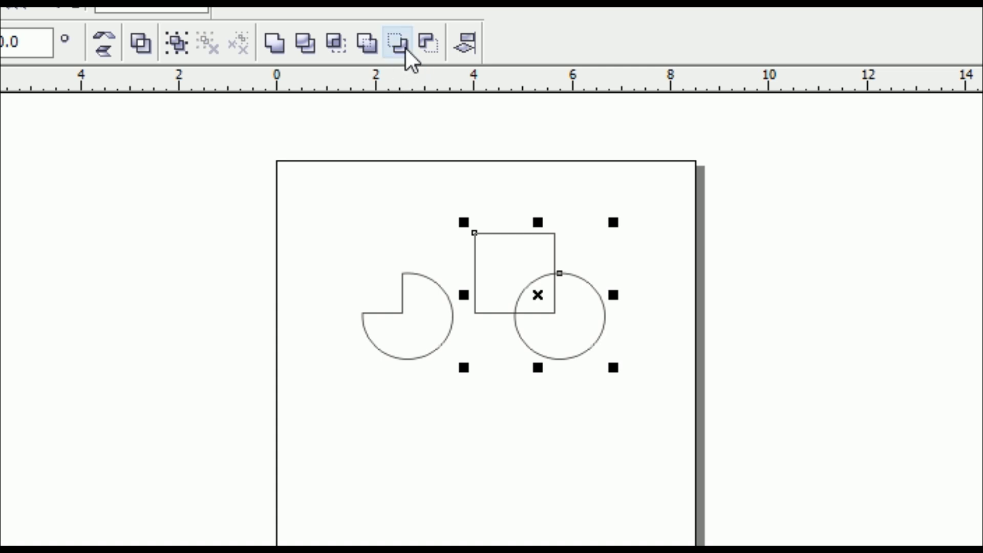
click(435, 40)
click(567, 307)
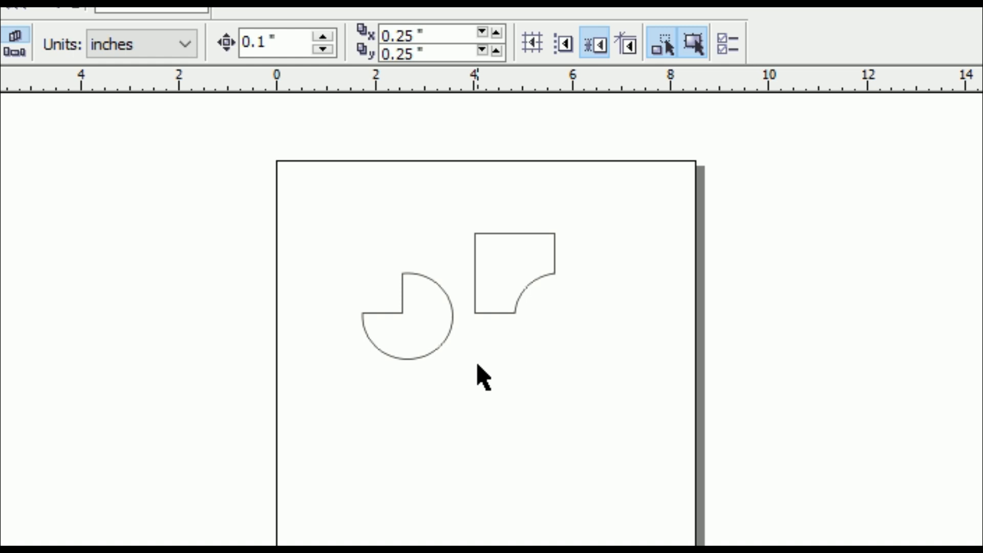
Move the cut square over the upper-right part of the cut circle, and select both shapes.
click(484, 312)
drag(485, 313, 427, 335)
drag(285, 193, 621, 418)
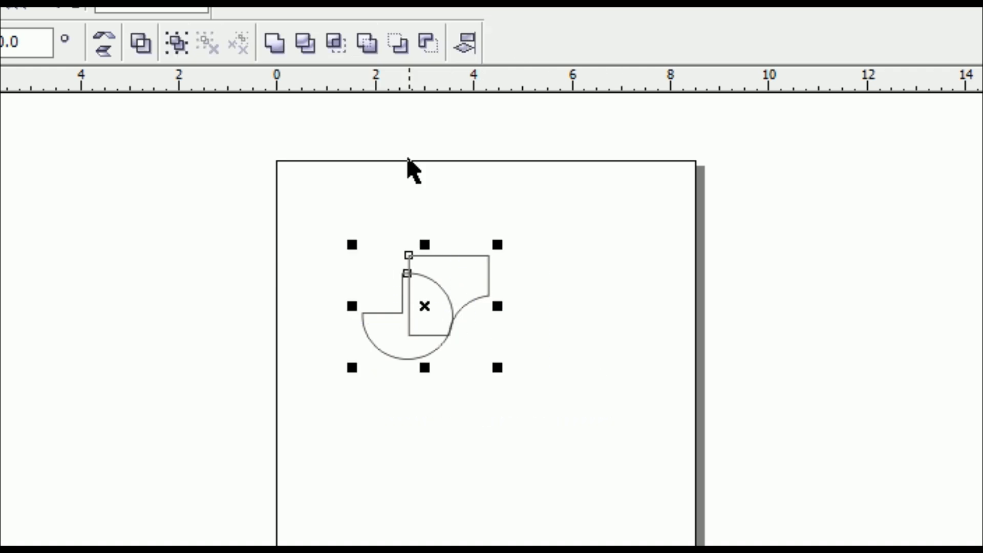